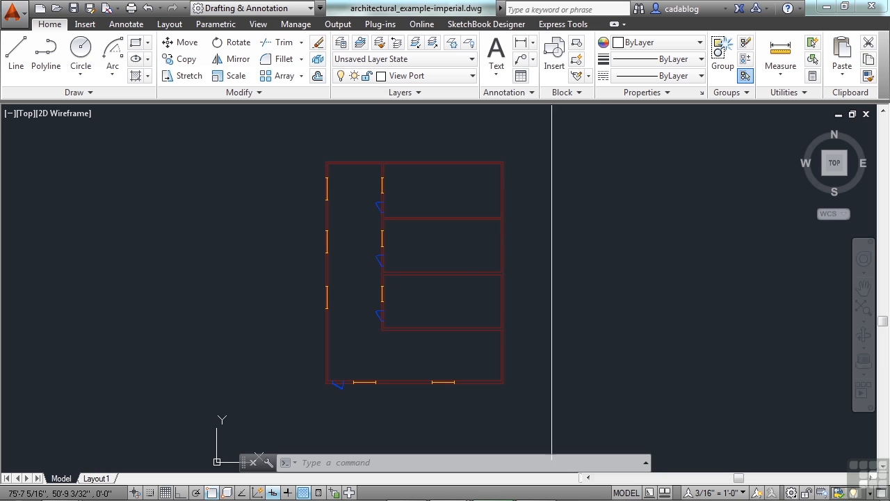
Switch to Layout1, activate its viewport and zoom the floor plan to its extents inside it.
scroll(542, 246, down, 2)
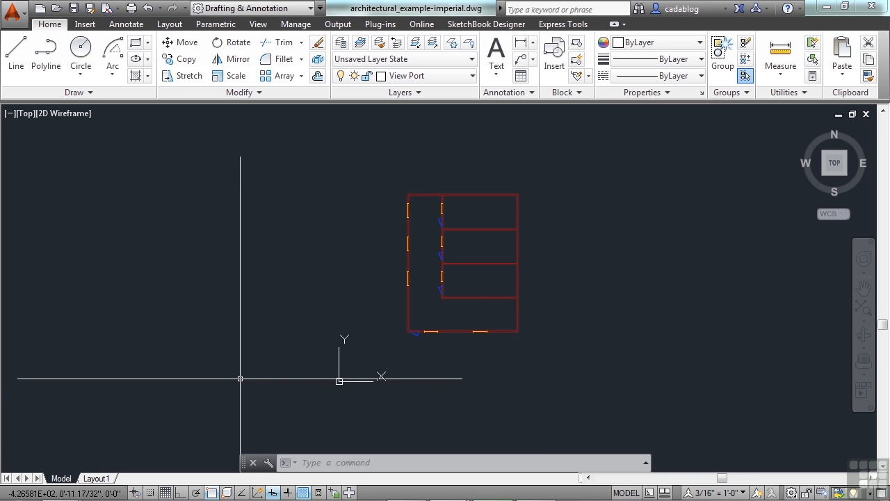
click(99, 479)
click(298, 159)
key(Escape)
double_click(289, 217)
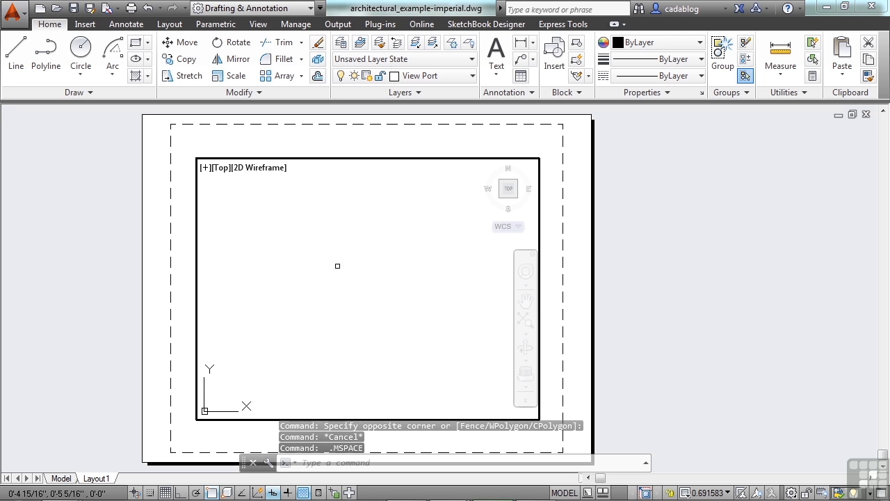
middle_click(338, 266)
middle_click(338, 265)
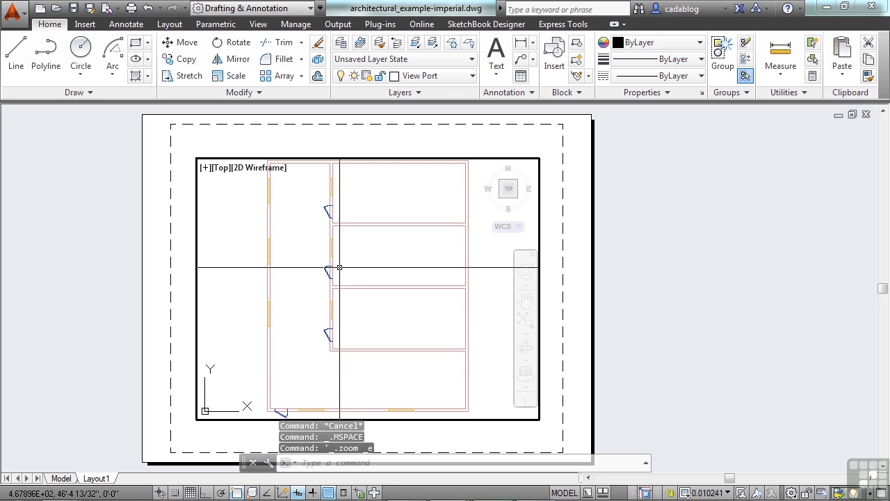
Scale down the floor plan's view in the active viewport and centre it with clear space all around.
scroll(367, 244, down, 1)
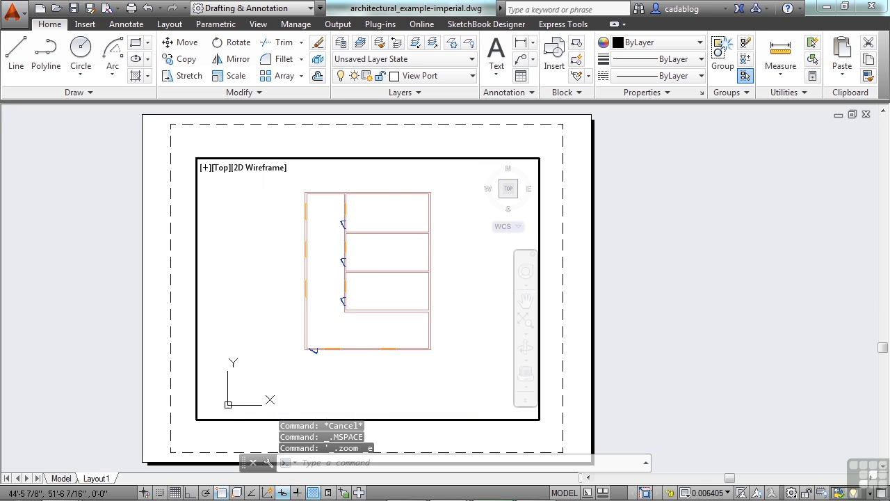
scroll(357, 232, up, 2)
scroll(361, 237, down, 1)
scroll(362, 240, down, 2)
scroll(363, 242, up, 2)
scroll(364, 242, down, 2)
mouse_move(364, 242)
middle_down()
mouse_move(345, 240)
mouse_move(359, 243)
middle_up()
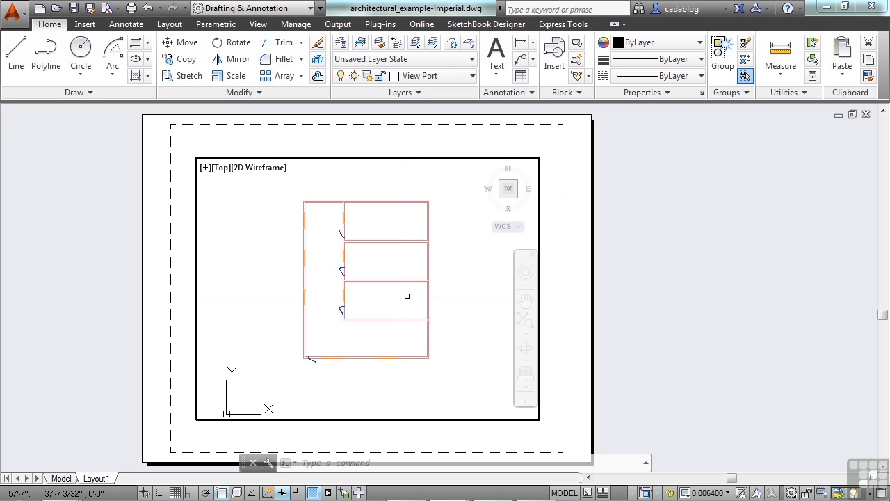
Return to paper space and copy the viewport to the empty area right of the sheet.
double_click(682, 284)
scroll(361, 245, down, 1)
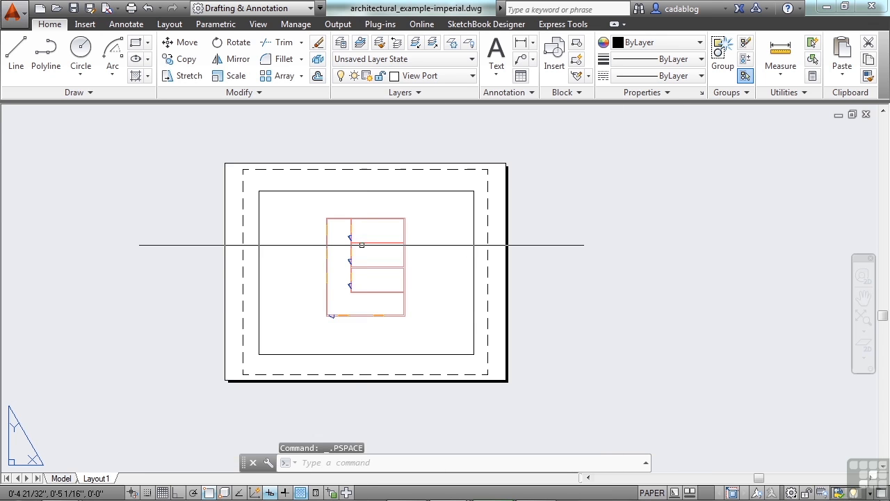
text(co)
key(Return)
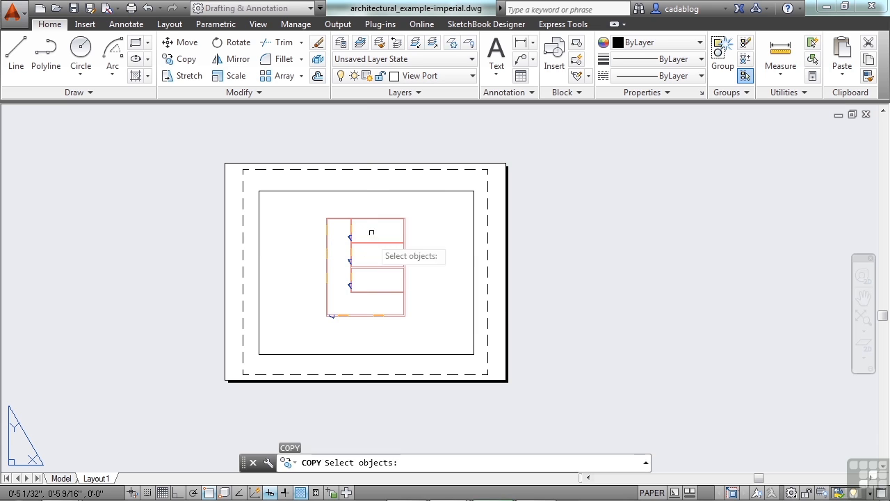
click(360, 191)
key(Return)
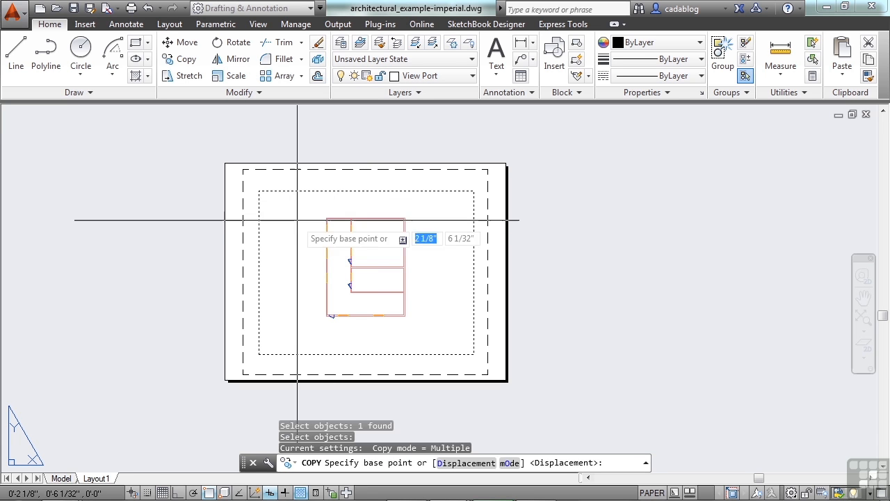
click(286, 233)
click(558, 235)
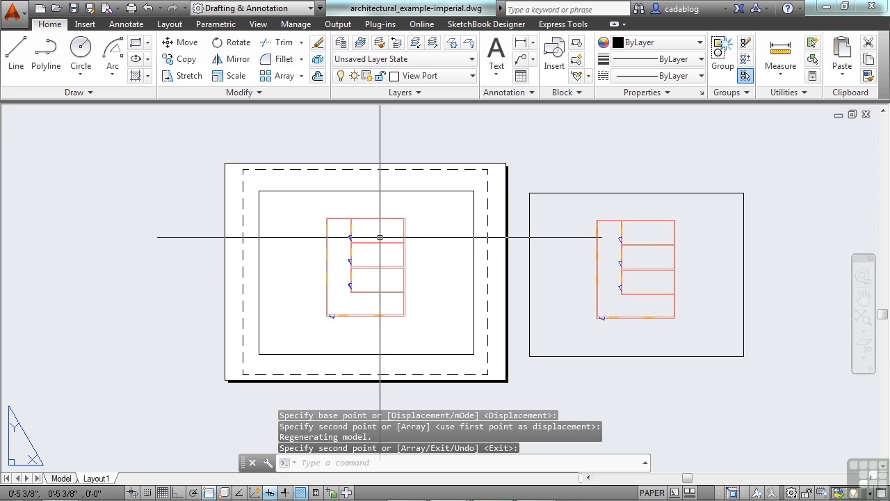
key(Return)
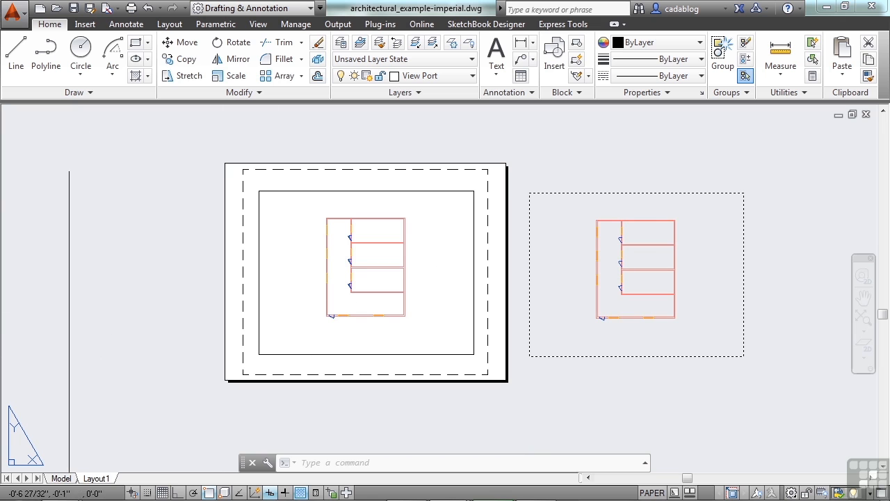
In model space, delete the lowest door on the interior corridor wall.
click(64, 478)
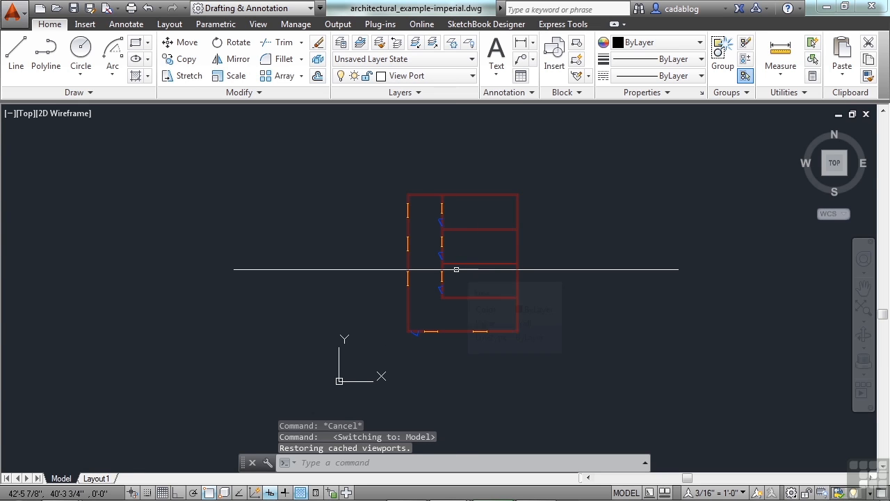
scroll(438, 281, up, 5)
click(442, 306)
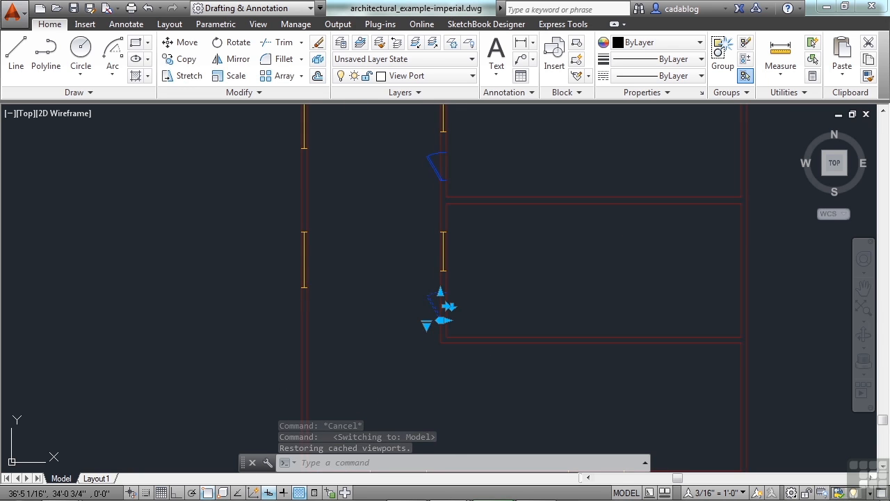
key(Delete)
scroll(417, 278, down, 4)
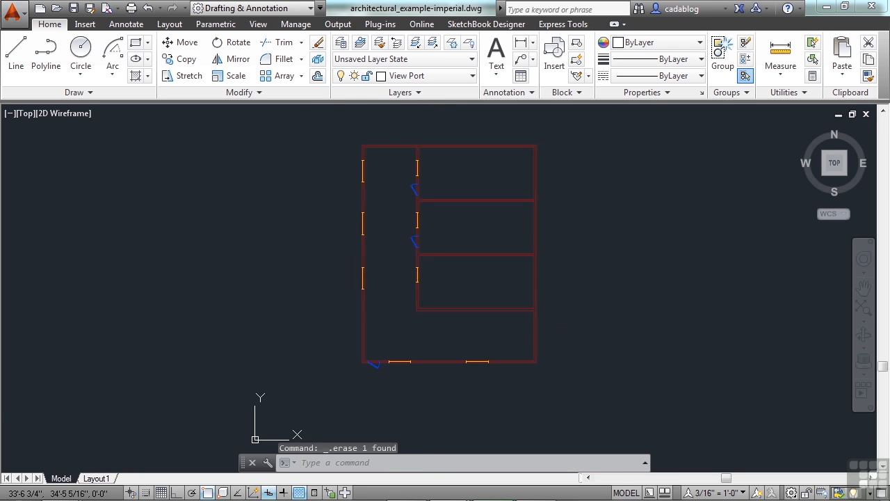
In Layout1, delete the entrance door at the plan's lower-left corner through the original viewport on the sheet.
click(105, 478)
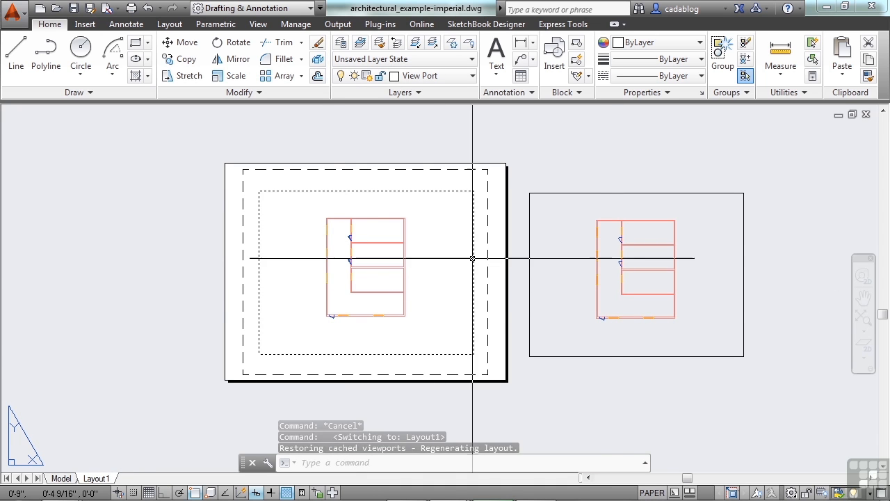
click(521, 259)
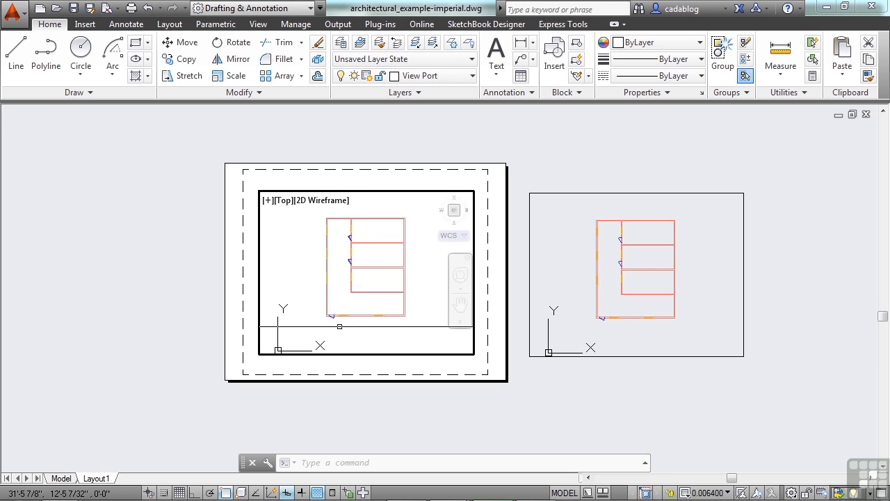
click(331, 318)
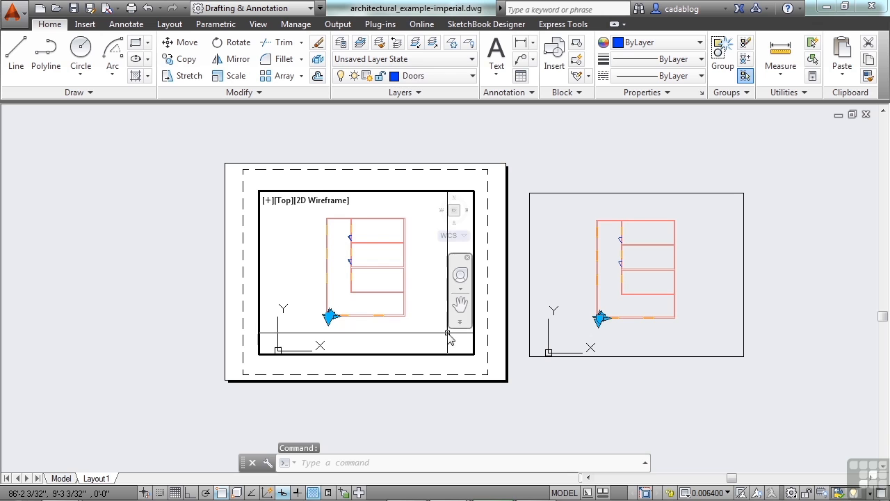
key(Delete)
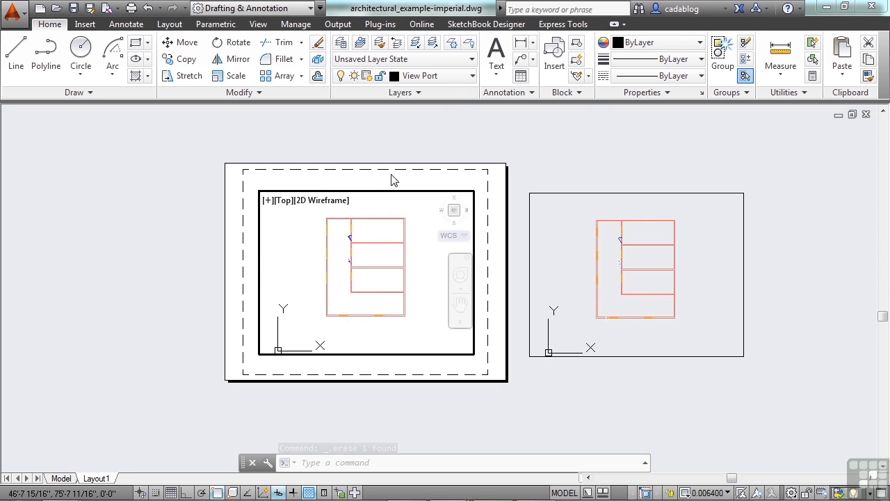
Freeze the Doors layer in the active viewport by picking one of its interior doors.
click(453, 44)
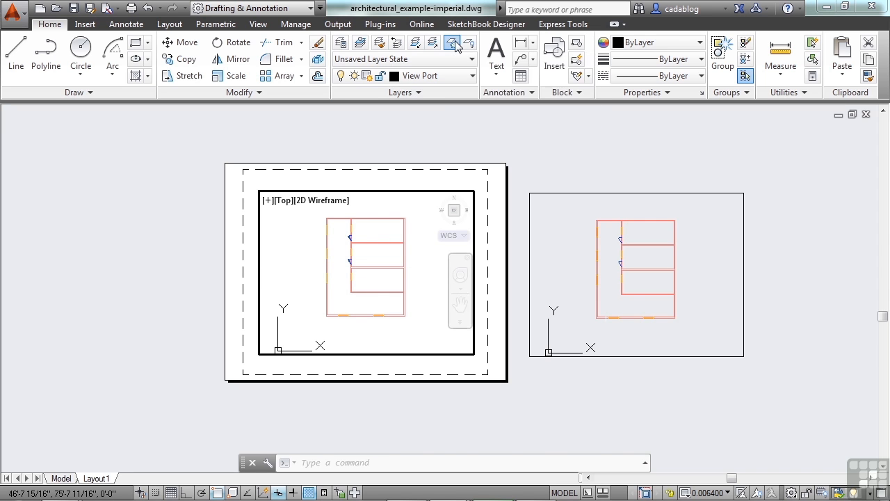
click(347, 260)
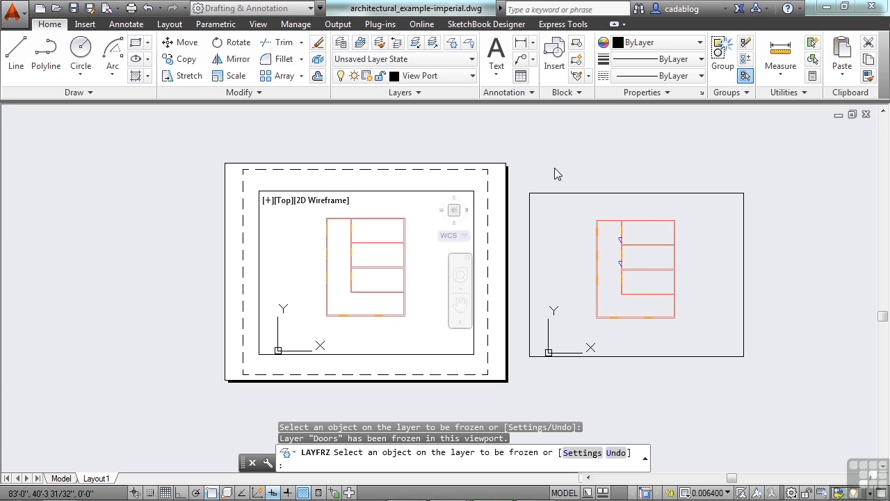
key(Return)
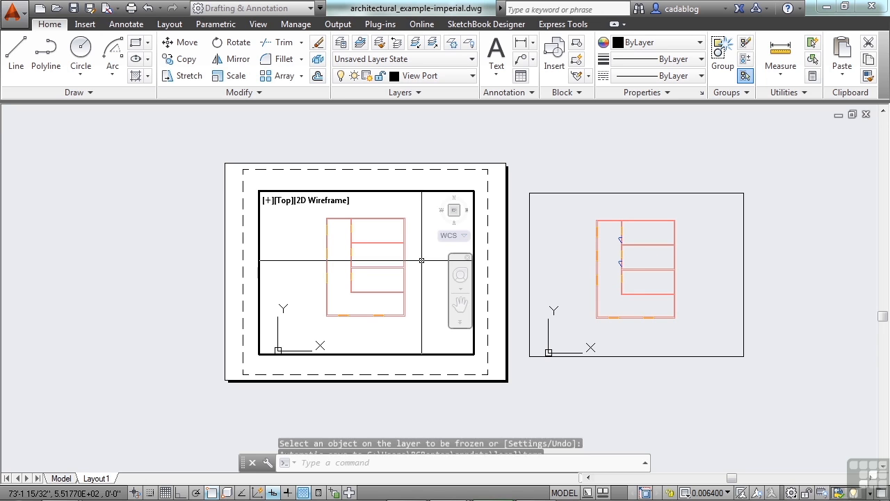
Freeze the Wall layer from model space by picking a wall, and check both viewports in Layout1.
click(61, 478)
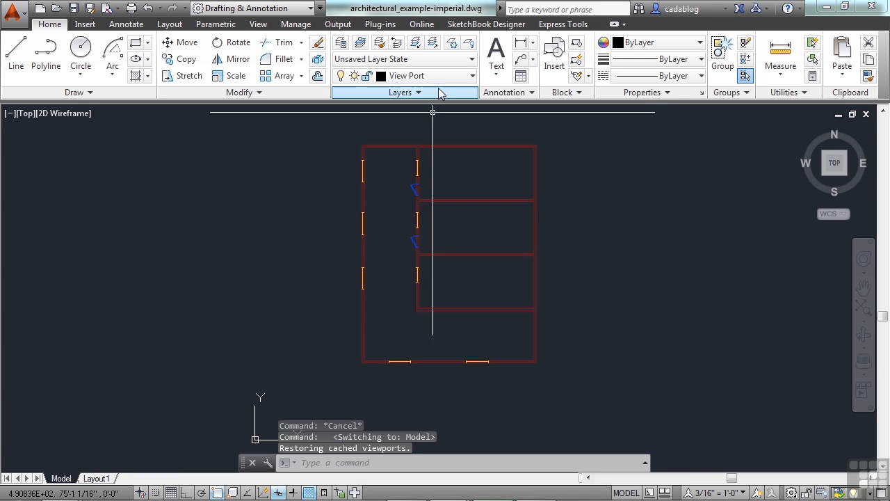
click(431, 146)
key(Return)
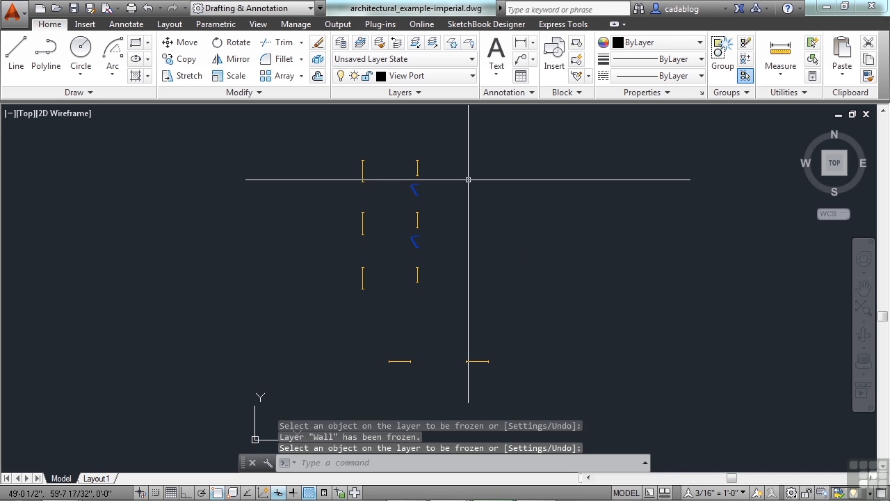
click(95, 478)
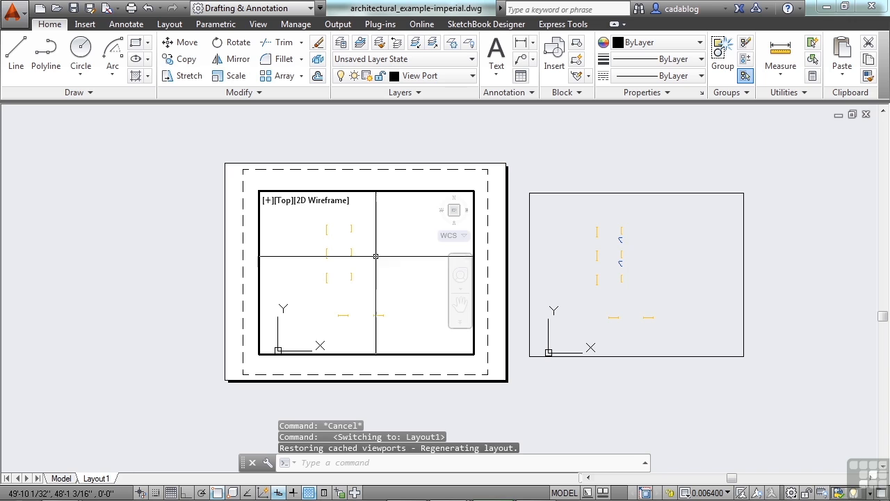
Go back to model space and thaw the Wall layer.
click(61, 479)
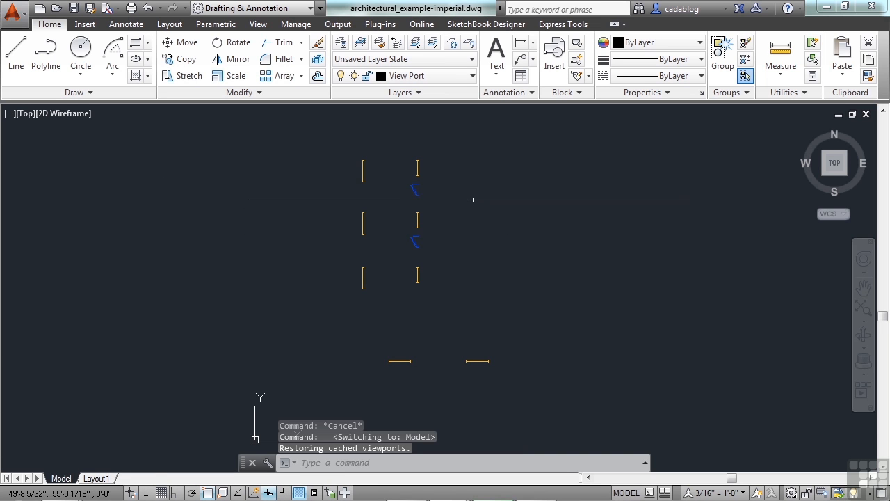
click(472, 77)
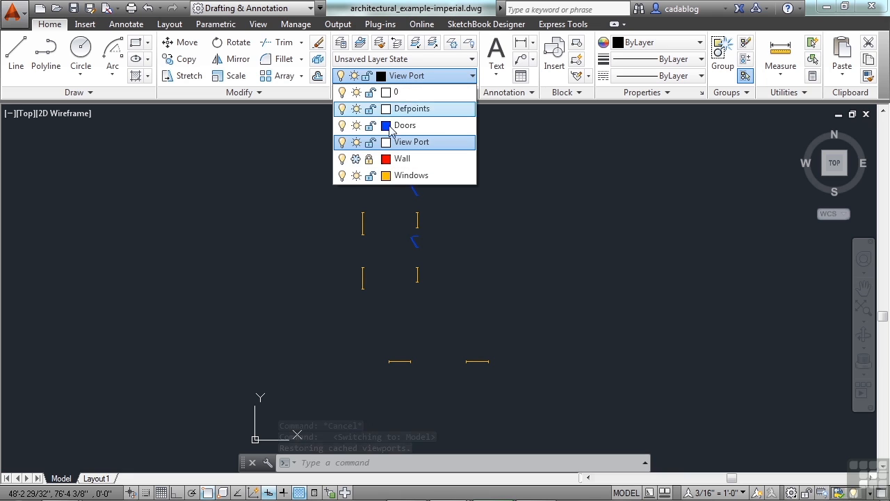
click(356, 159)
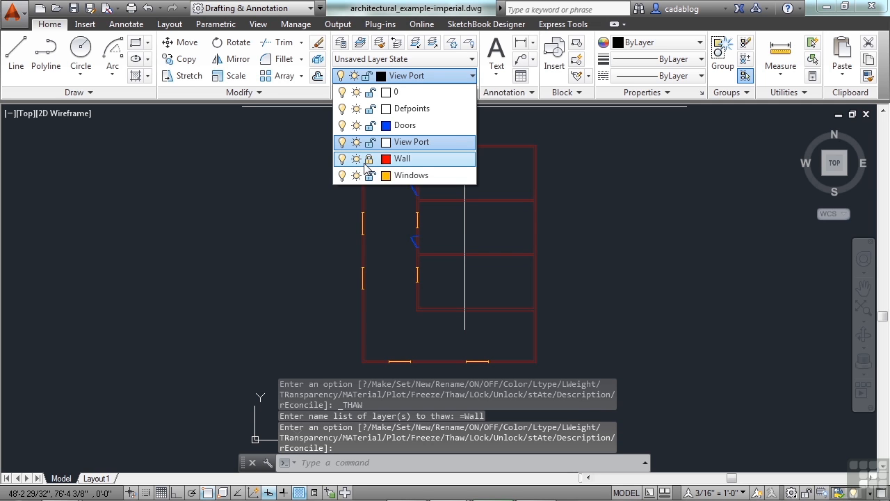
click(259, 264)
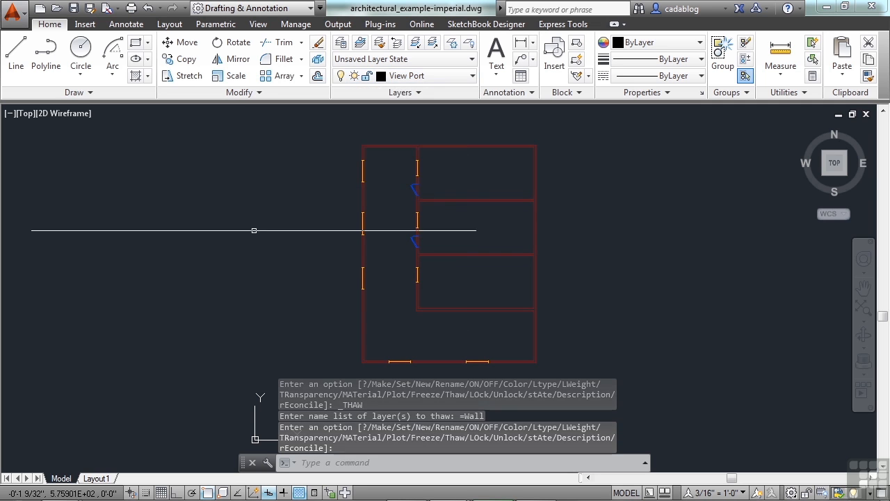
Unlock the Wall layer.
click(470, 76)
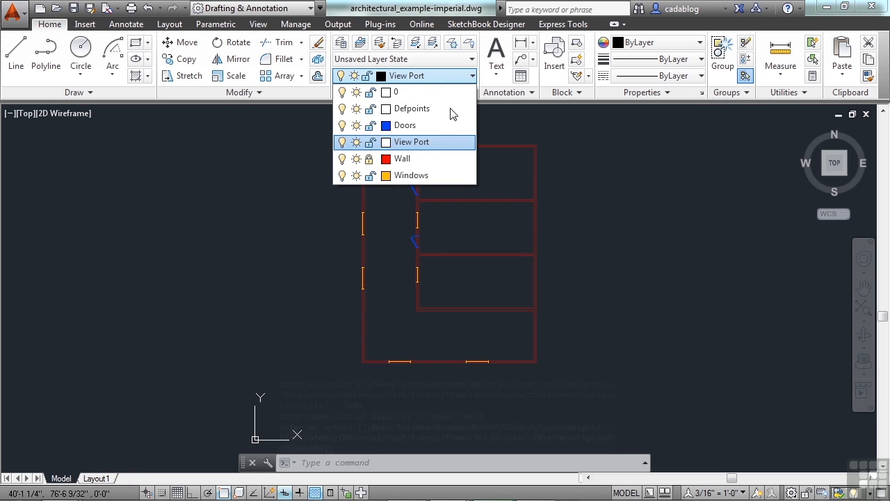
click(369, 158)
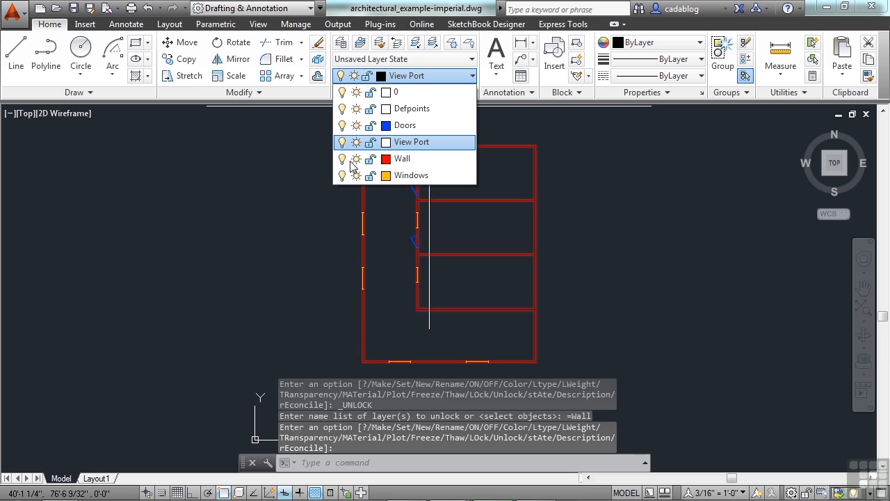
click(256, 212)
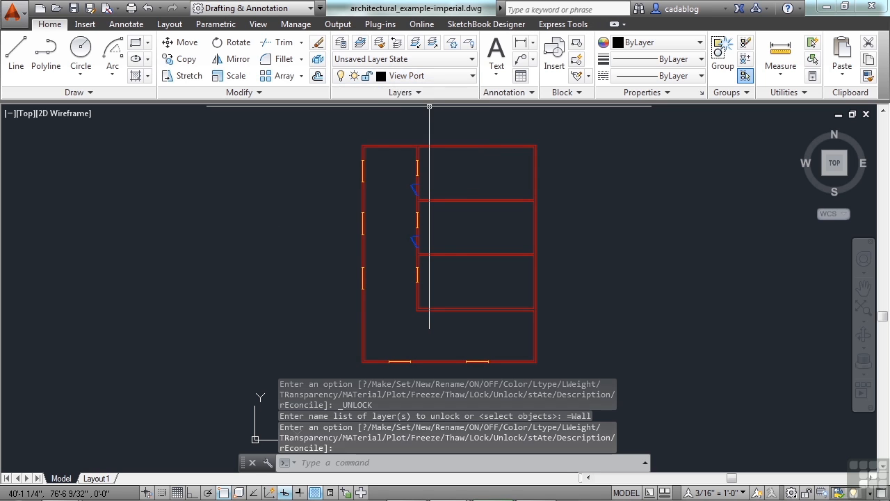
In Layout1, freeze the Wall layer in the active viewport only, by picking one of the plan's walls.
click(104, 479)
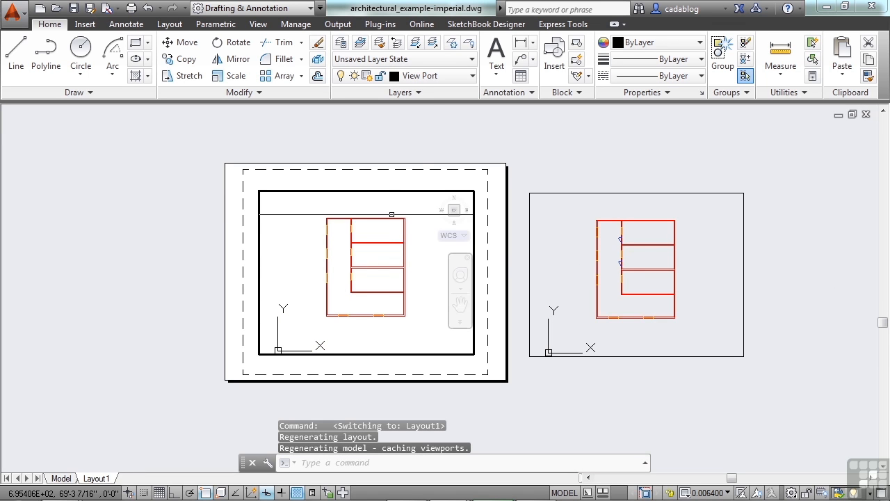
click(453, 43)
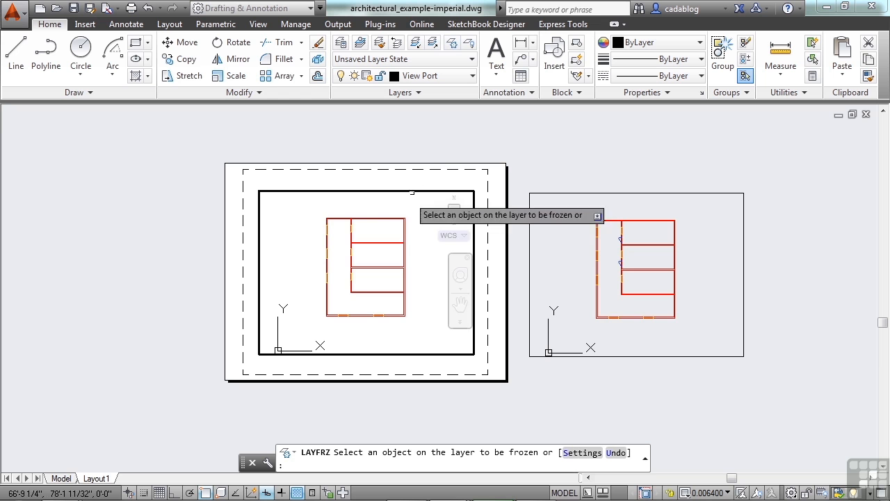
click(373, 218)
key(Return)
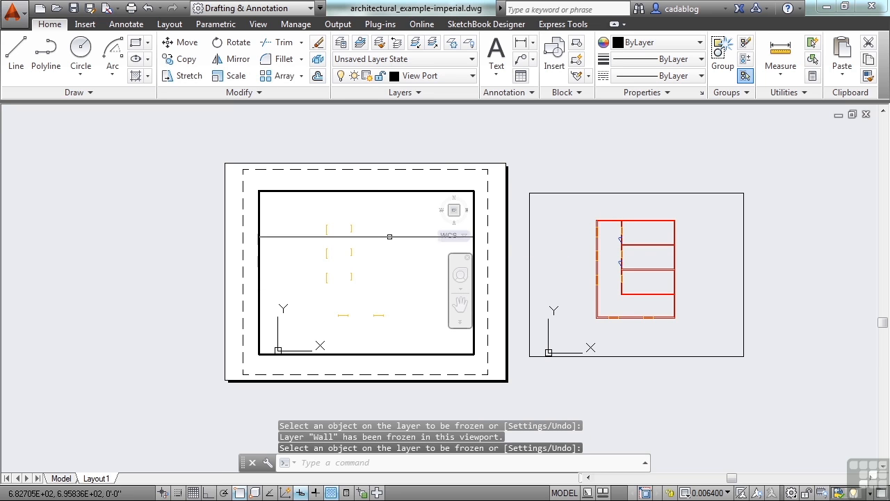
Leave the active viewport for paper space and switch to model space to review the full floor plan.
double_click(434, 137)
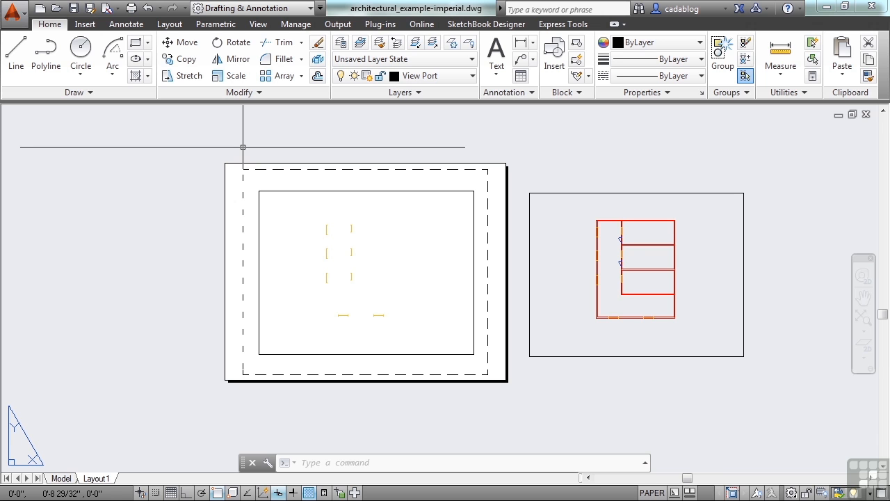
click(61, 478)
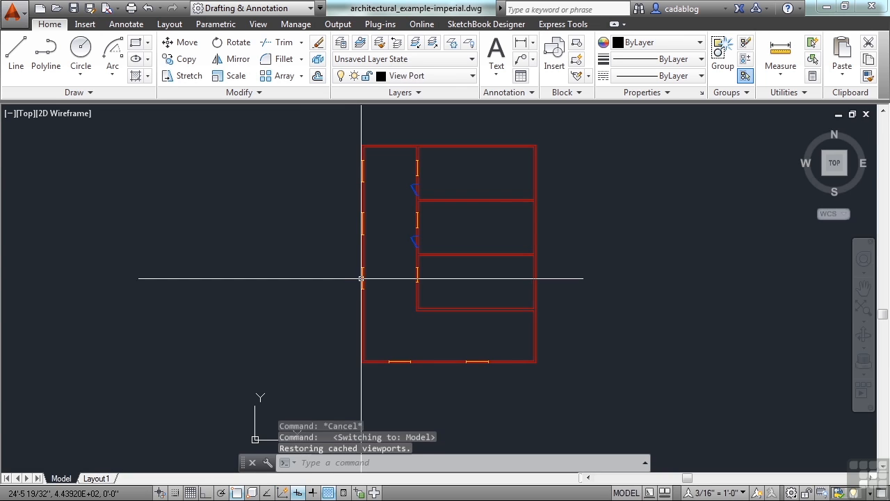
Lock the Wall layer in model space.
click(471, 77)
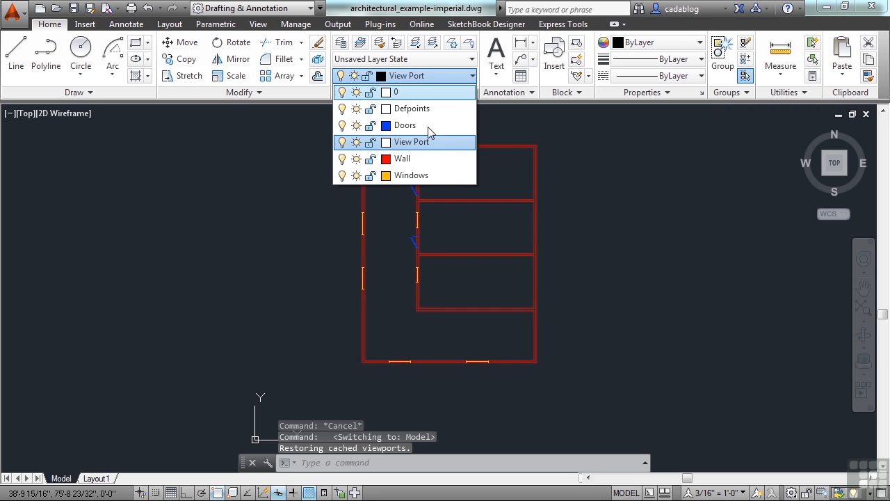
click(370, 159)
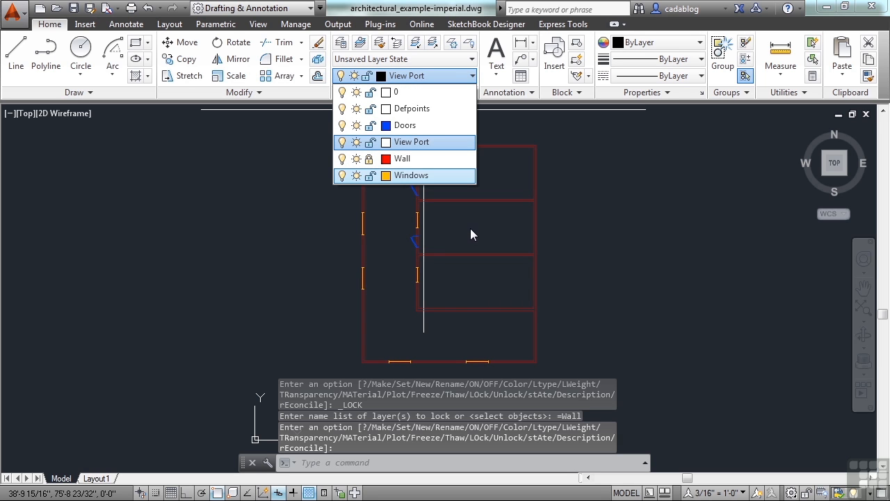
Try to move the two parallel lines of a horizontal interior wall on the locked Wall layer.
scroll(433, 200, up, 4)
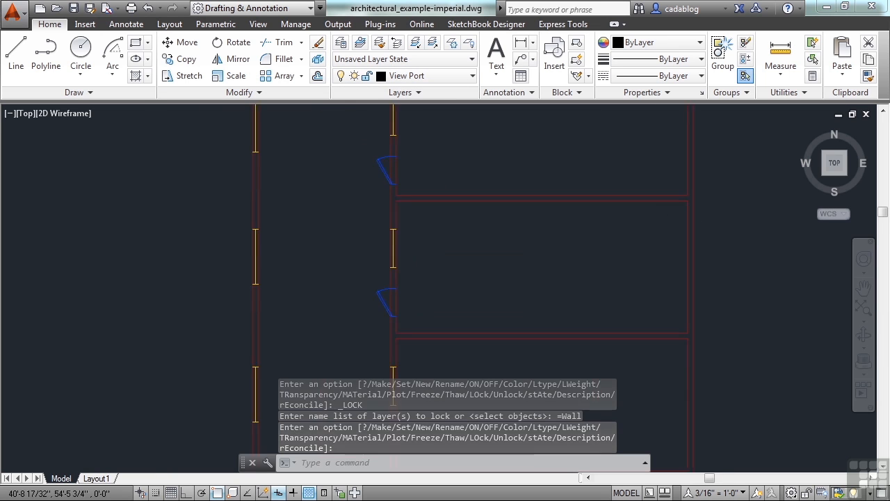
click(445, 159)
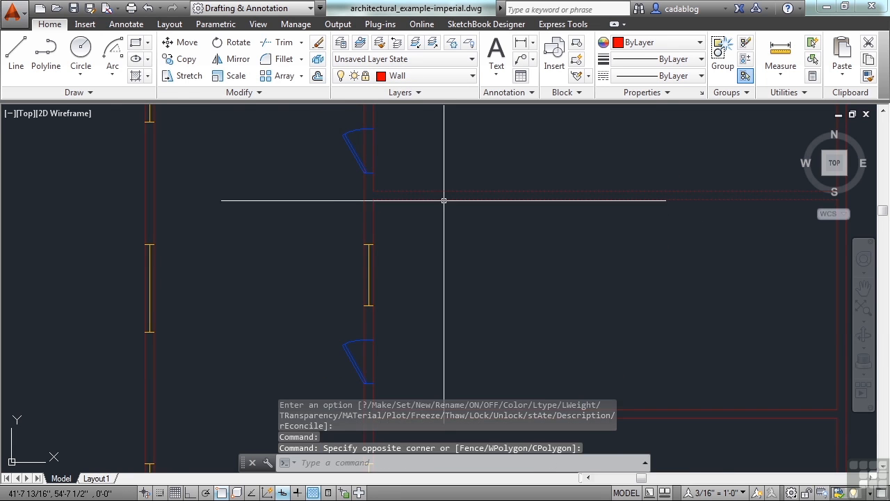
scroll(443, 198, up, 6)
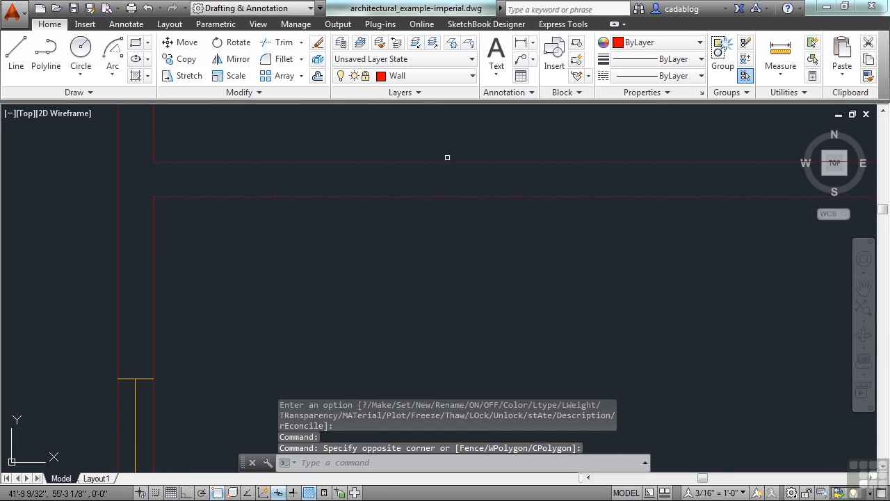
text(m)
key(Return)
click(442, 207)
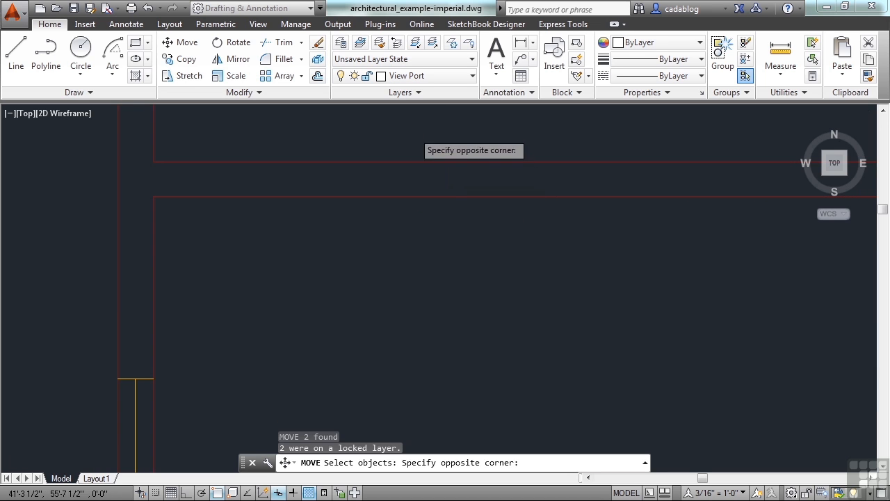
click(410, 134)
click(206, 238)
click(74, 254)
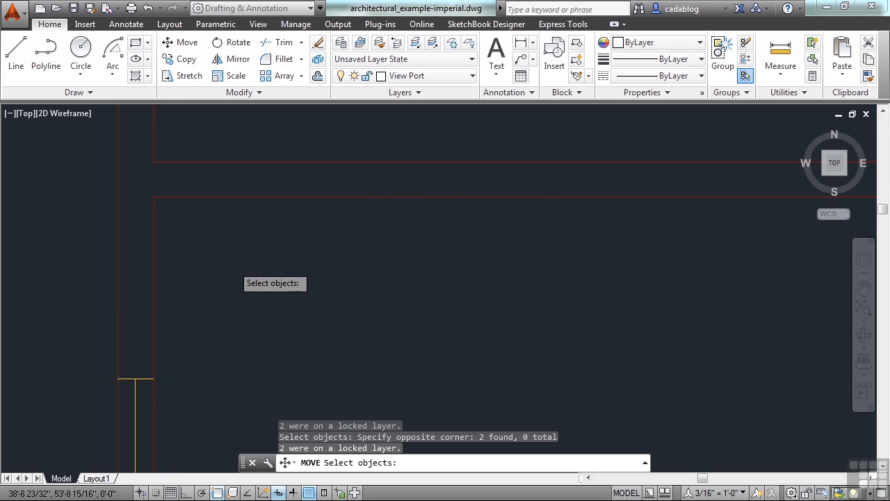
scroll(233, 265, down, 2)
click(365, 261)
click(334, 166)
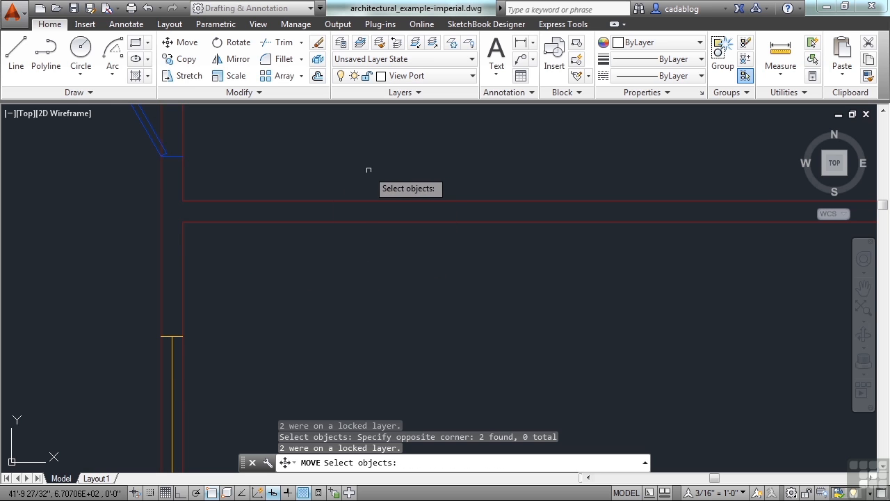
click(401, 155)
click(337, 266)
click(401, 174)
click(364, 252)
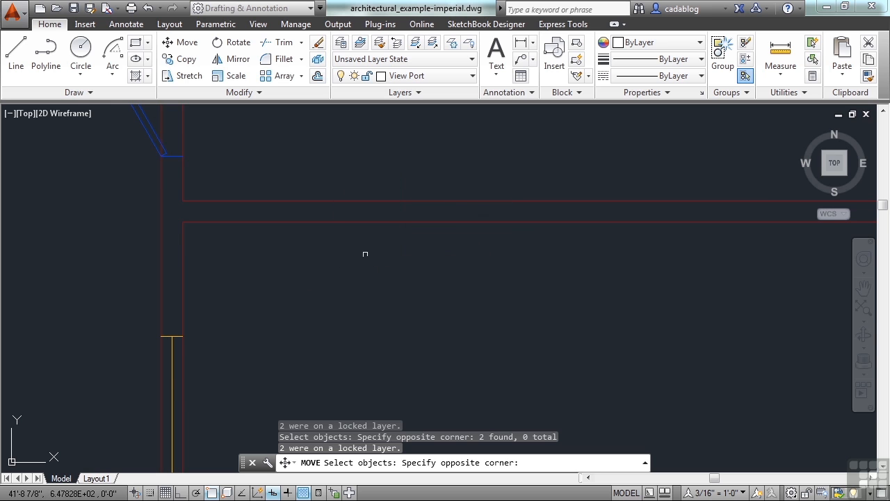
key(Return)
Turn off locked layer fading.
scroll(390, 255, down, 4)
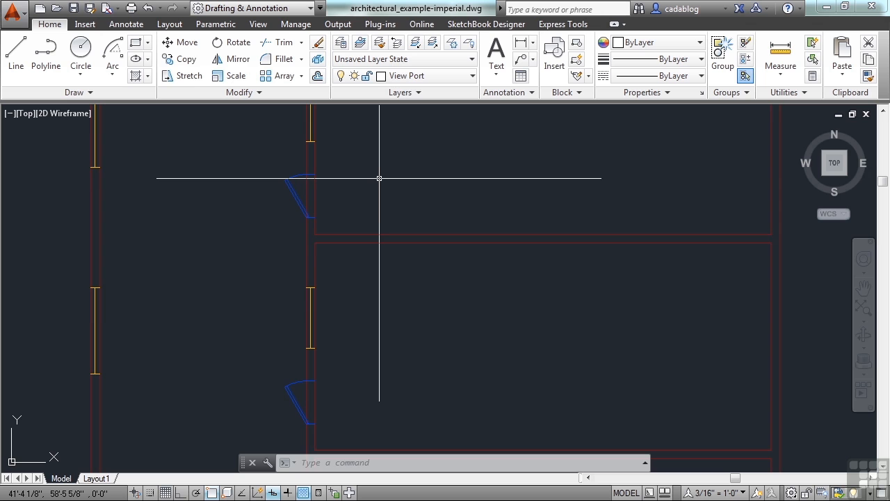
click(422, 93)
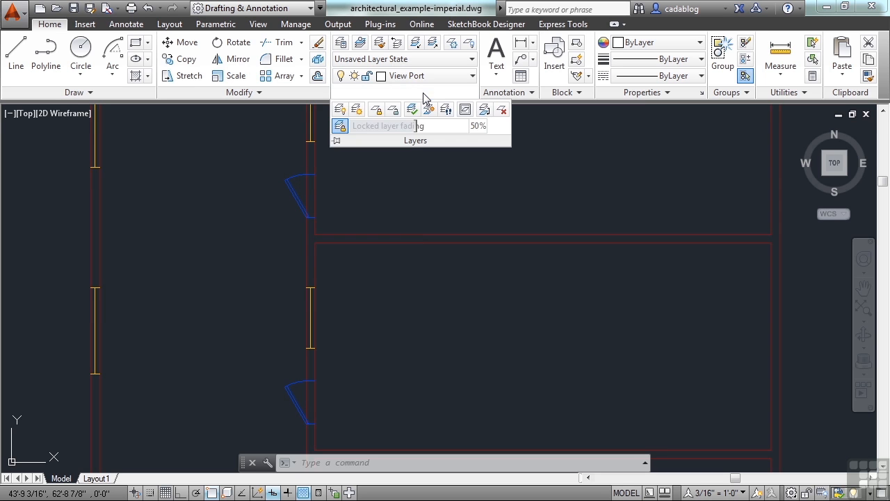
click(342, 130)
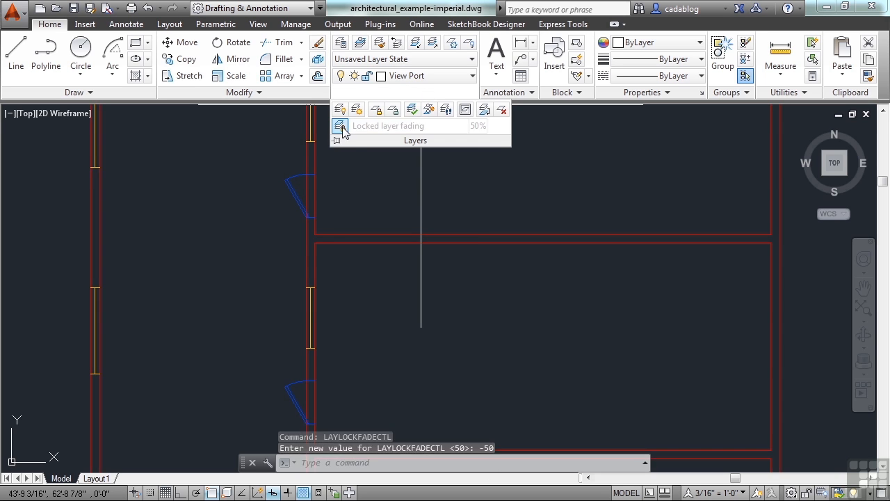
Try to delete the two parallel lines of the horizontal interior wall between the rooms, and clear the selection.
click(461, 219)
click(427, 274)
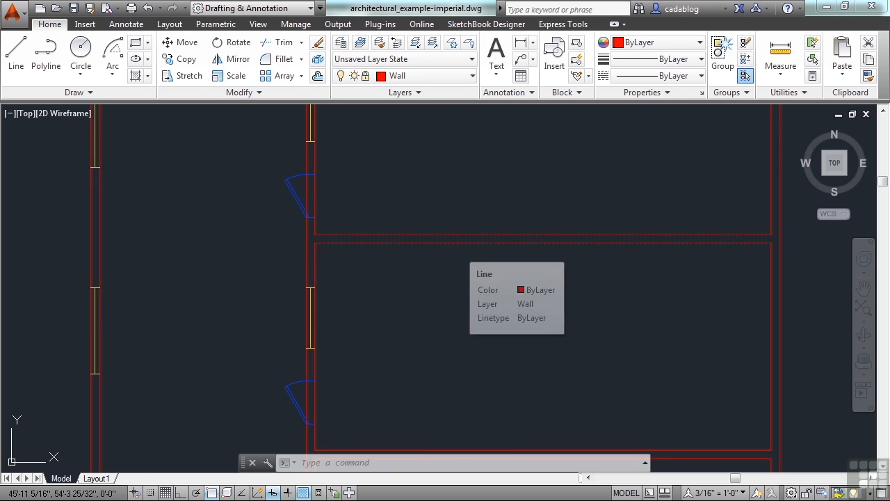
key(Delete)
click(473, 191)
click(438, 270)
key(Escape)
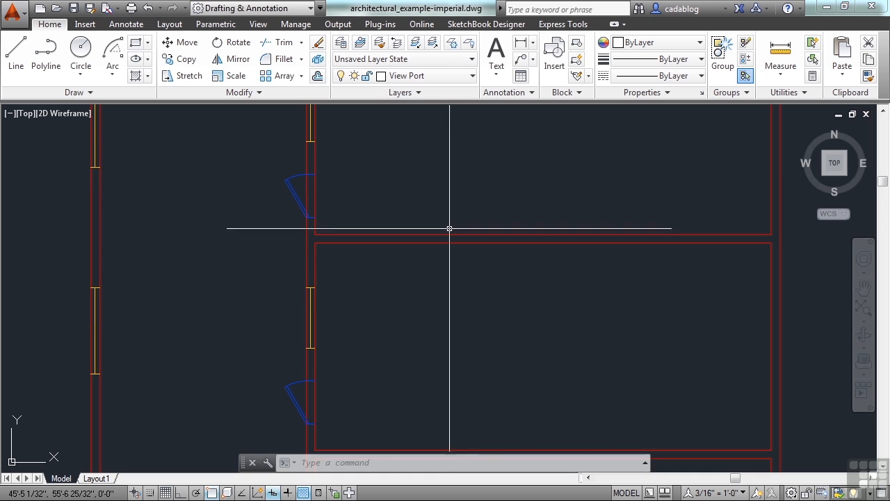
Turn locked layer fading back on and vary its strength, first to 4% and then to 51%.
click(419, 93)
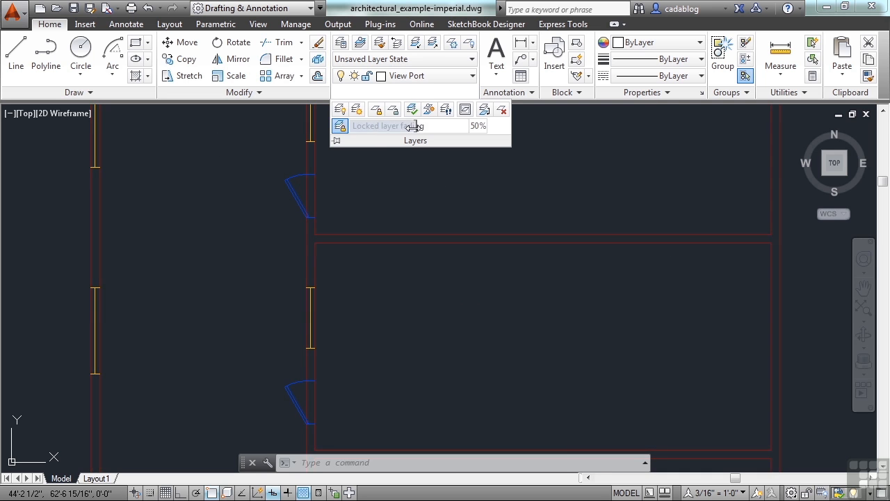
drag(413, 127, 349, 132)
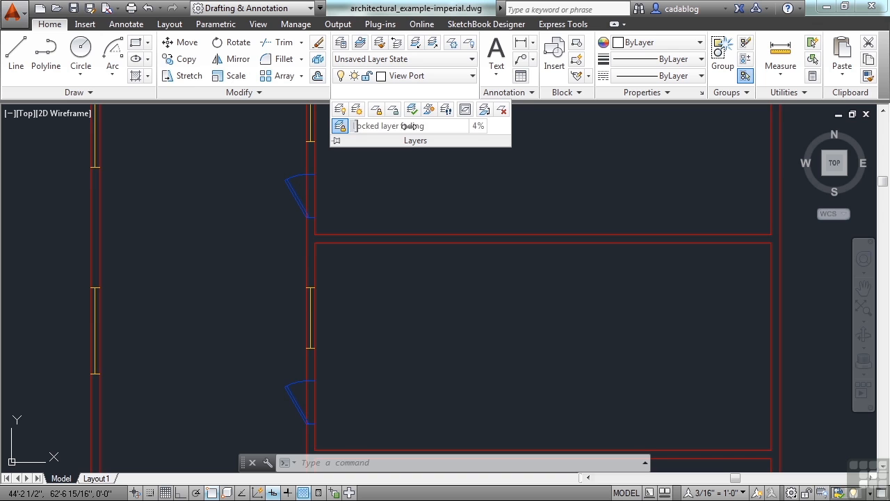
drag(537, 134, 568, 144)
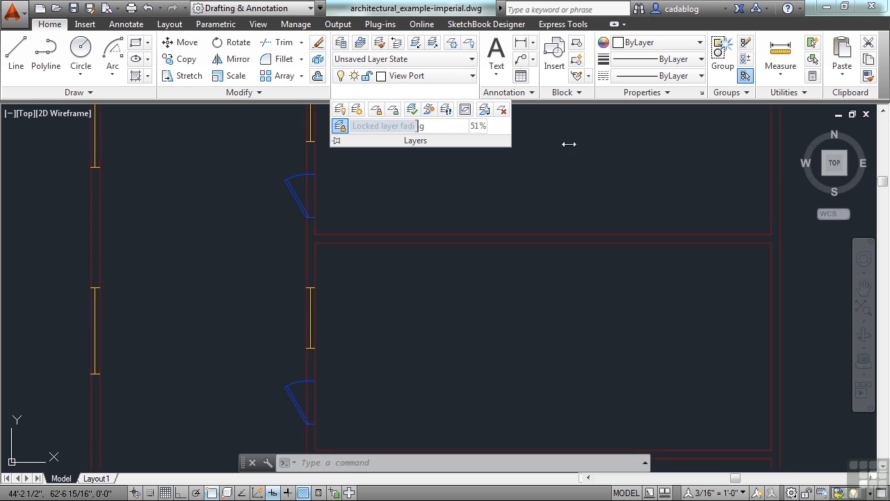
Switch locked layer fading off again.
click(340, 126)
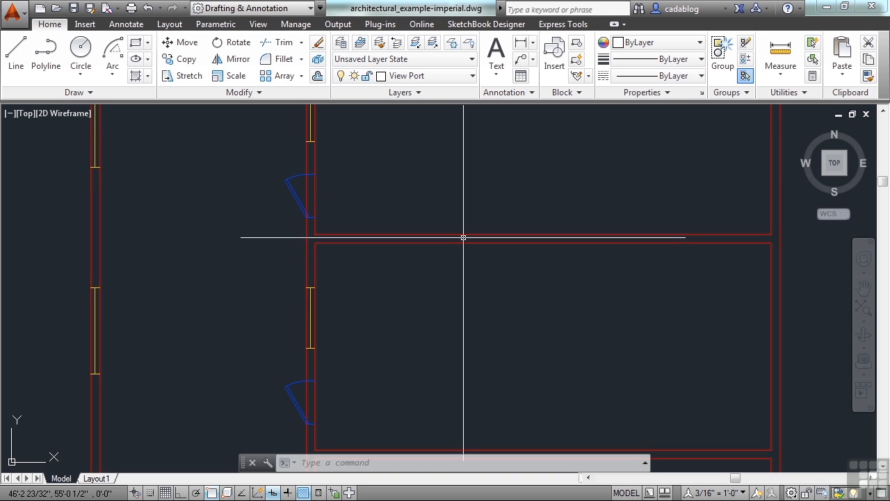
mouse_move(463, 235)
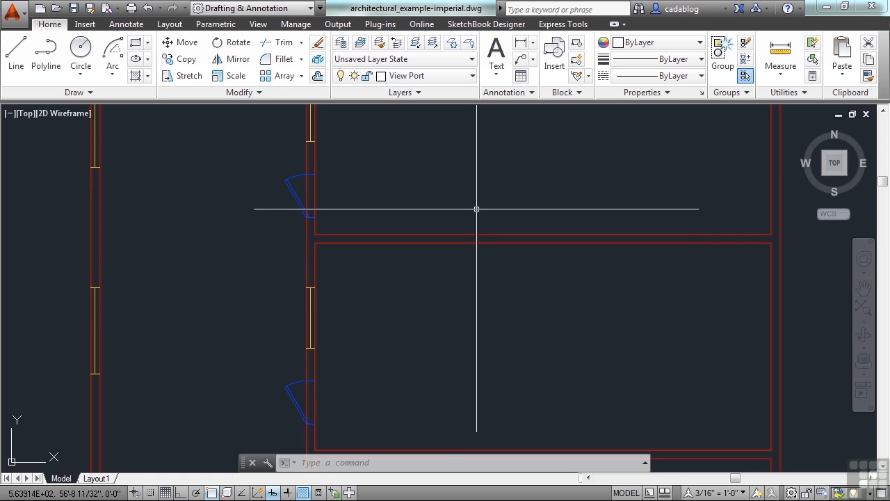
In Layout1, apply the Layer Off command to a window inside the viewport beside the sheet, and return to paper space.
scroll(424, 209, down, 5)
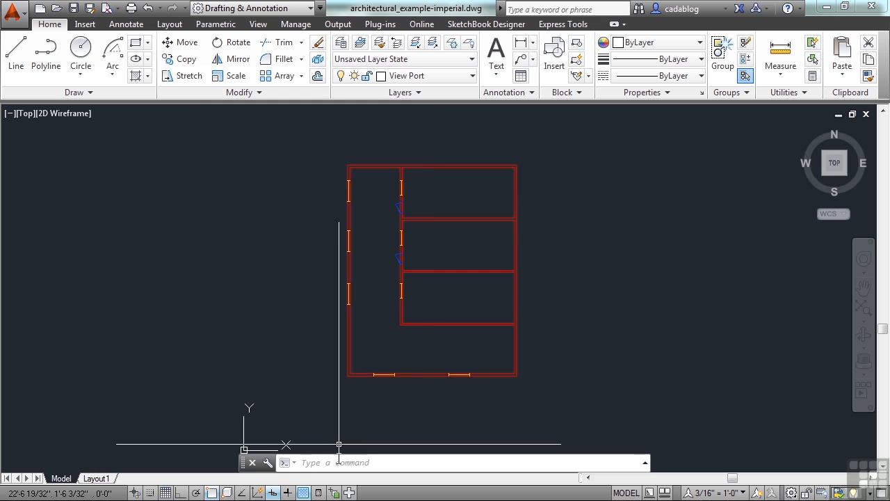
click(97, 478)
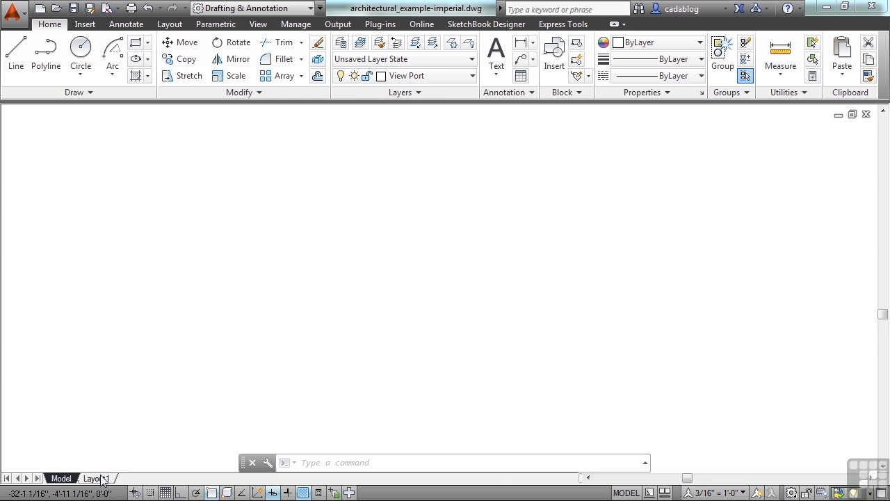
double_click(535, 203)
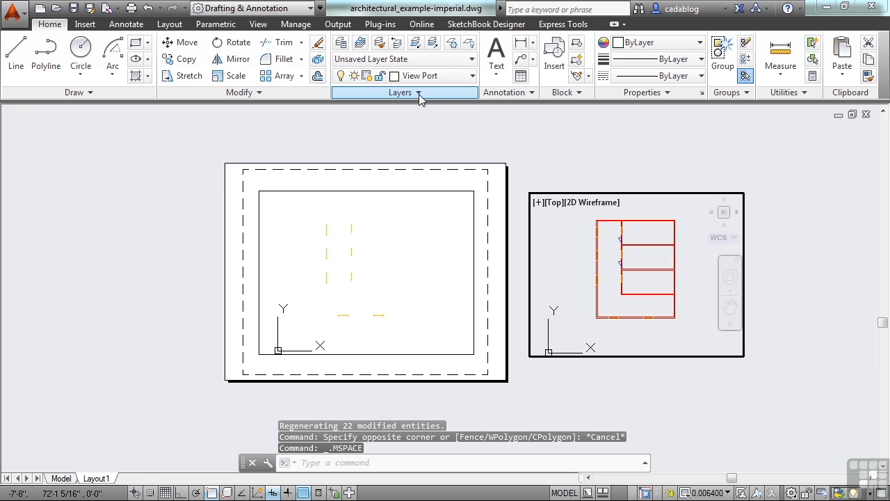
click(473, 44)
scroll(591, 237, up, 10)
click(591, 238)
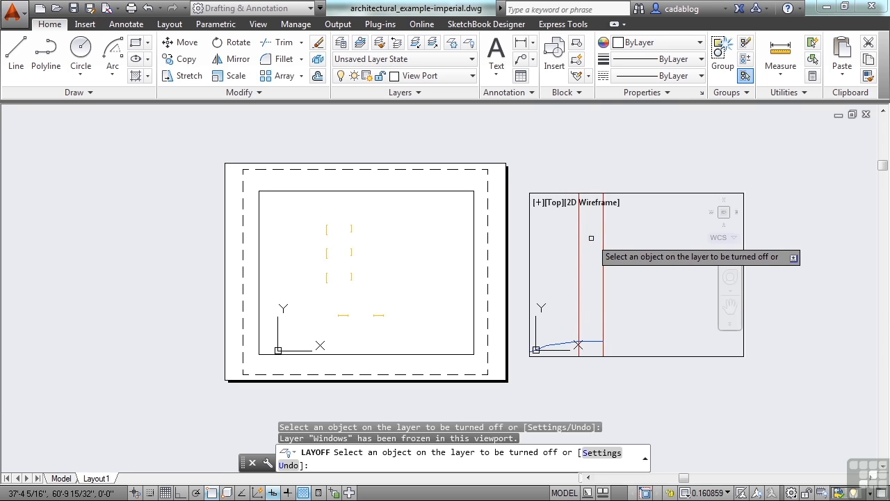
double_click(608, 140)
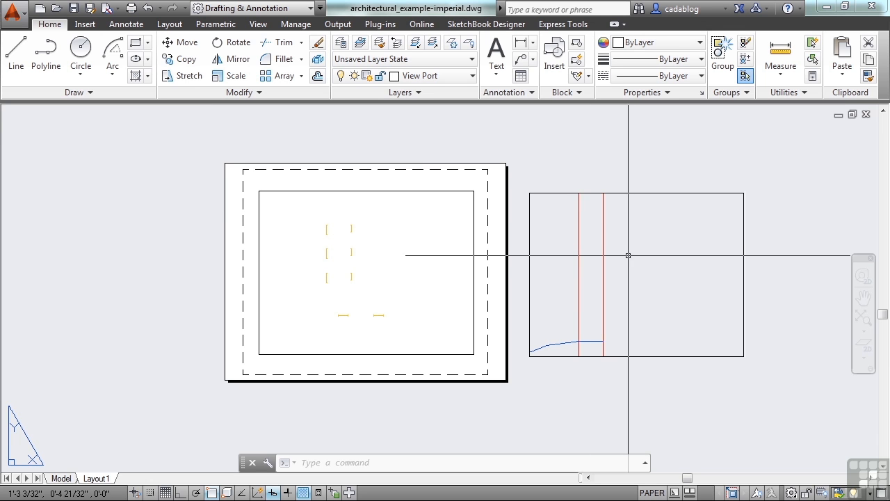
In model space, turn off the Wall, Windows and Doors layers by picking their objects, and go back to Layout1.
click(62, 478)
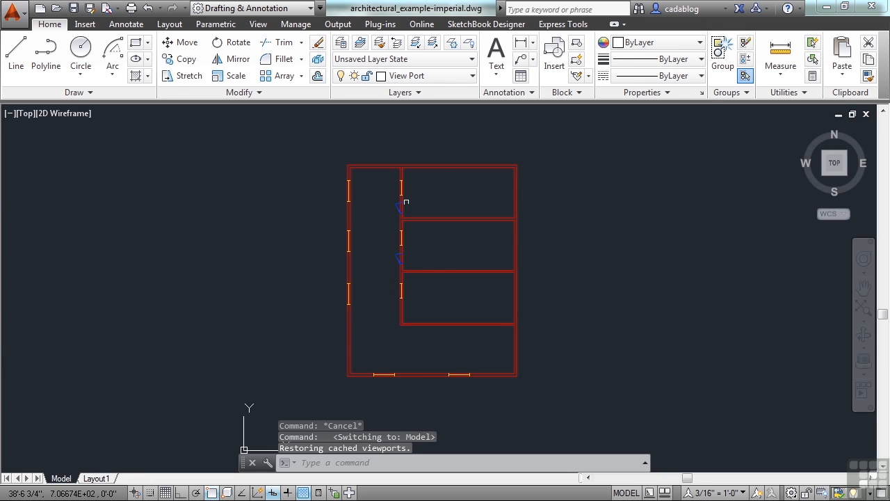
click(470, 42)
click(432, 165)
click(401, 187)
click(399, 259)
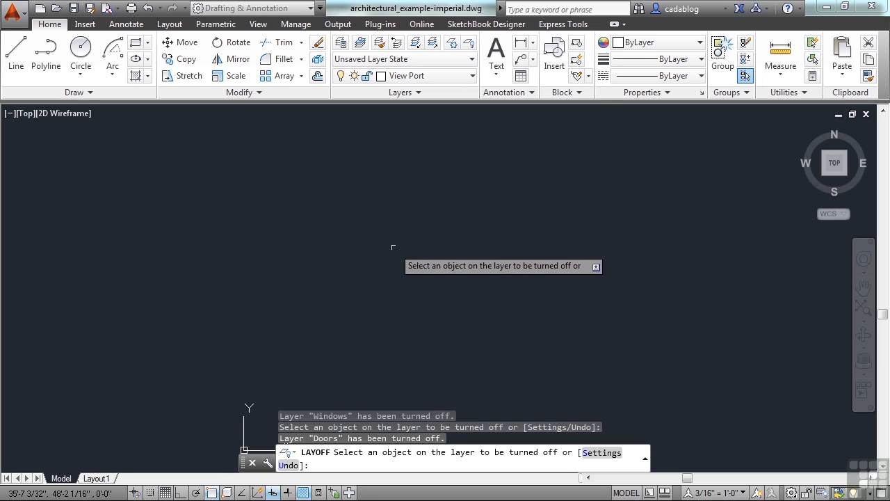
key(Return)
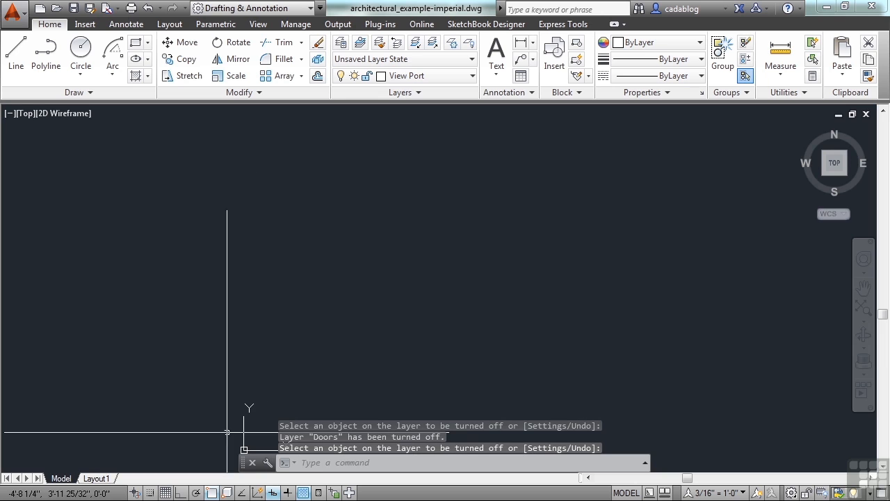
click(97, 478)
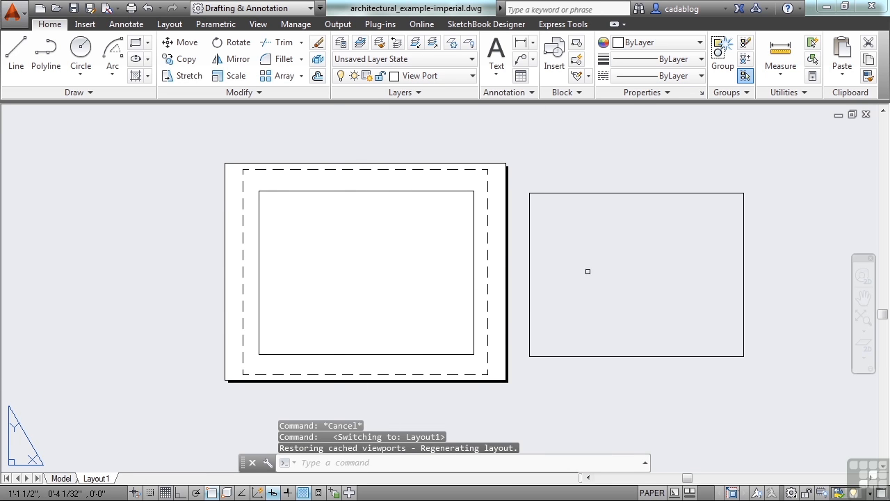